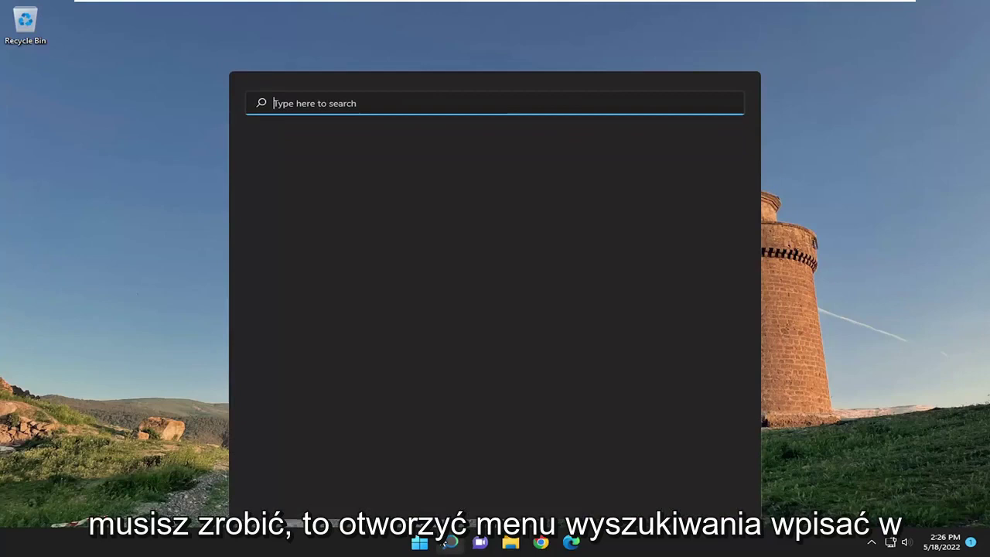
Step: Search for regedit and launch Registry Editor as administrator, approving the UAC prompt
{"action": "type", "text": "regedit"}
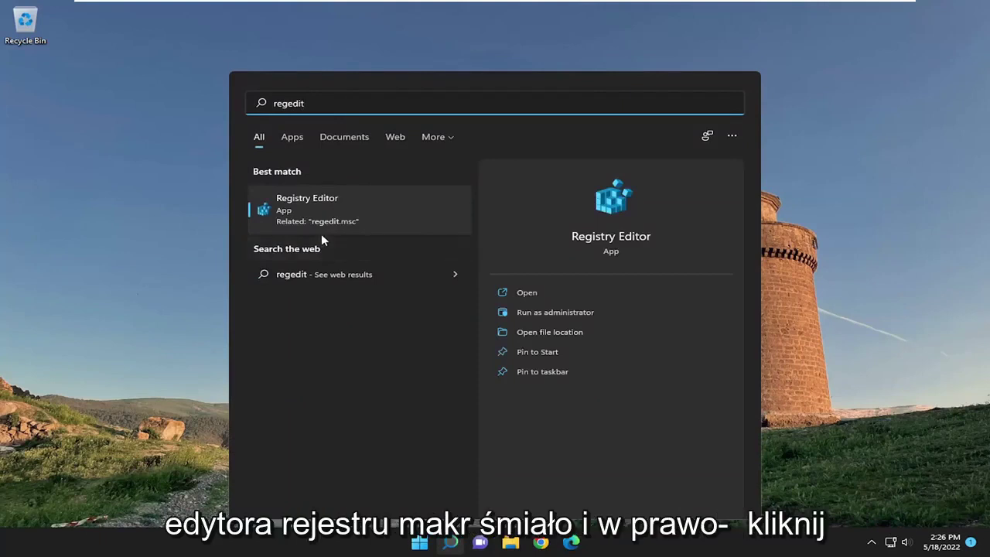
{"action": "right_click", "coordinate": [297, 208]}
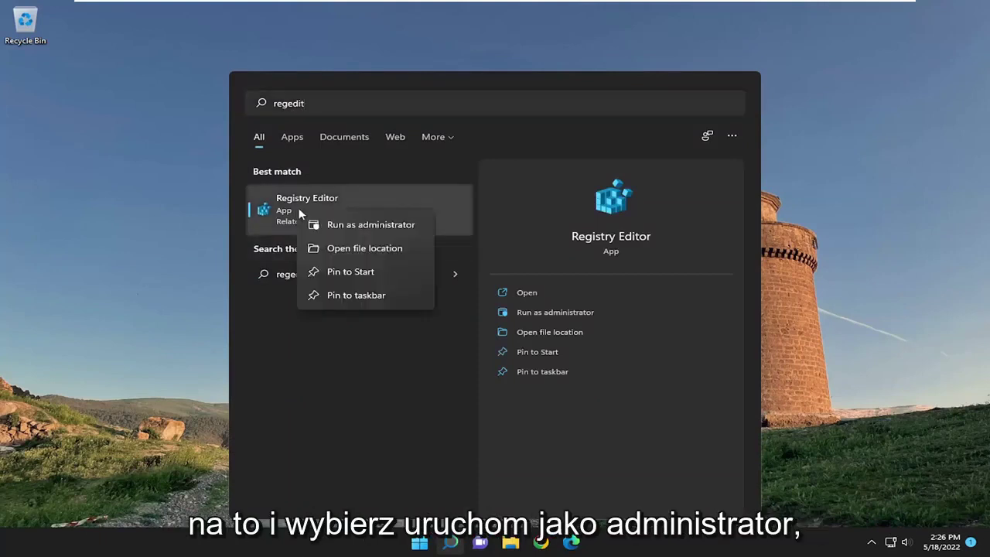
{"action": "left_click", "coordinate": [332, 225]}
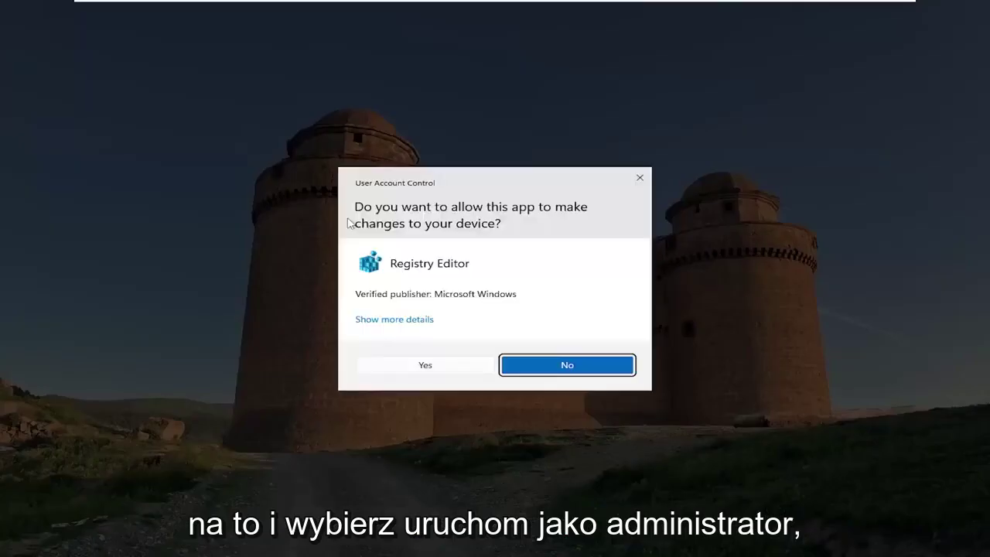
{"action": "left_click", "coordinate": [431, 370]}
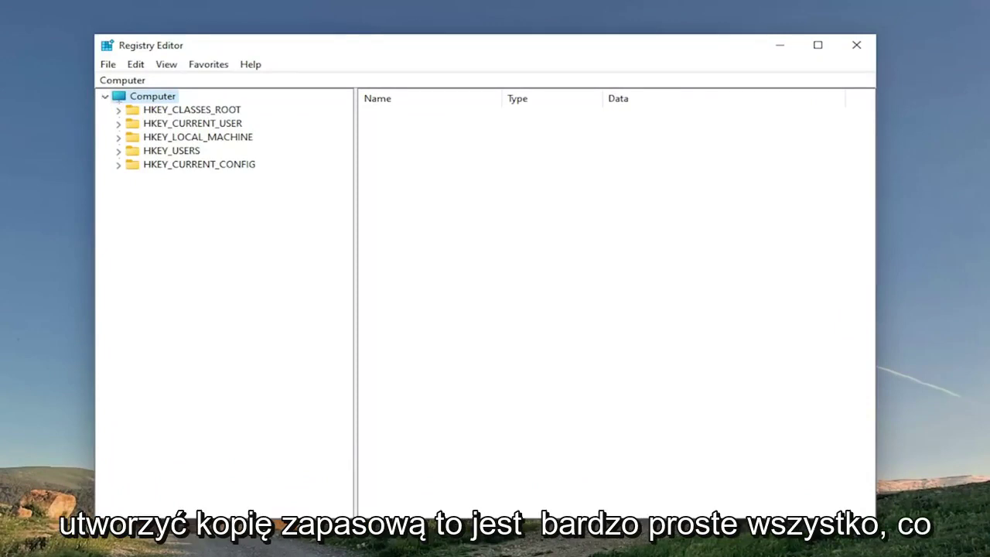
{"action": "left_click", "coordinate": [108, 66]}
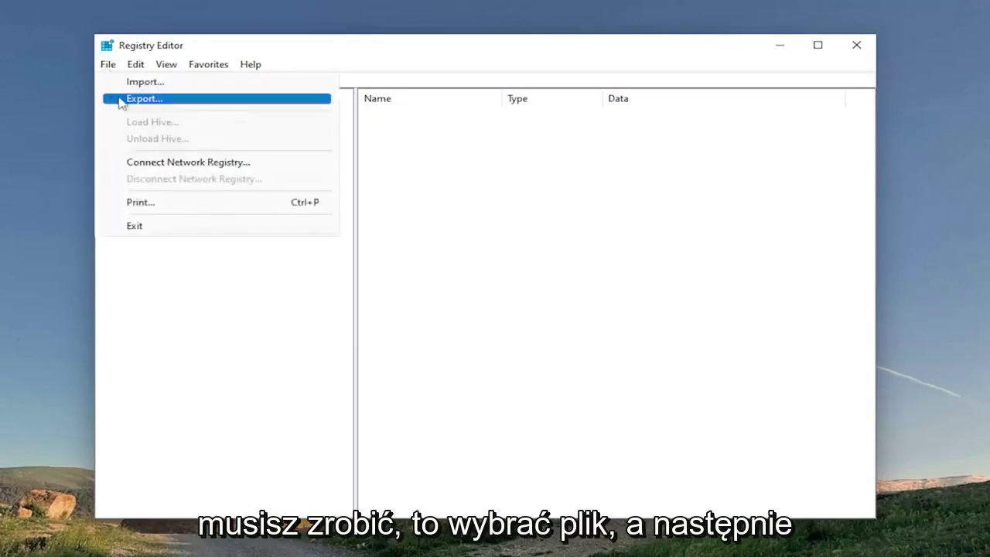
{"action": "left_click", "coordinate": [122, 99]}
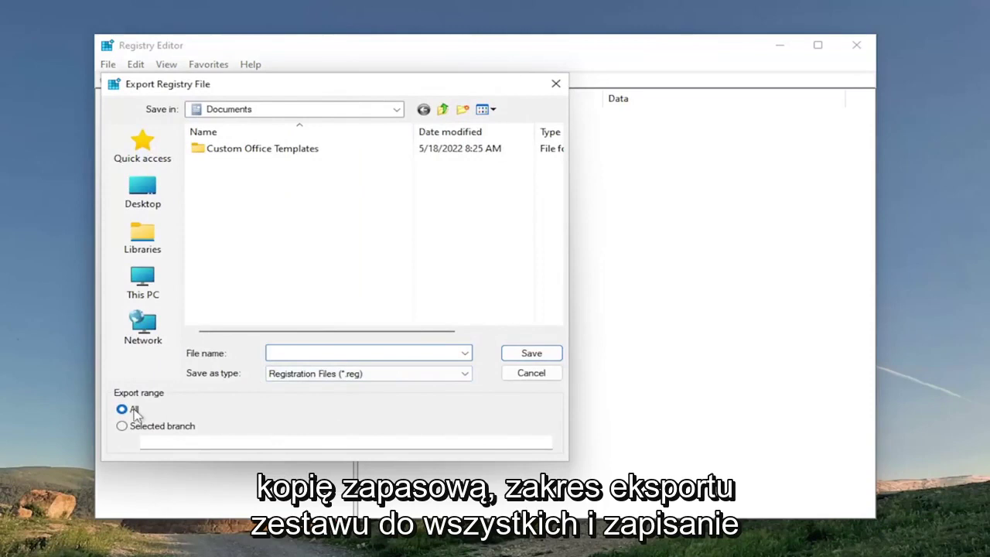
{"action": "left_click", "coordinate": [143, 199]}
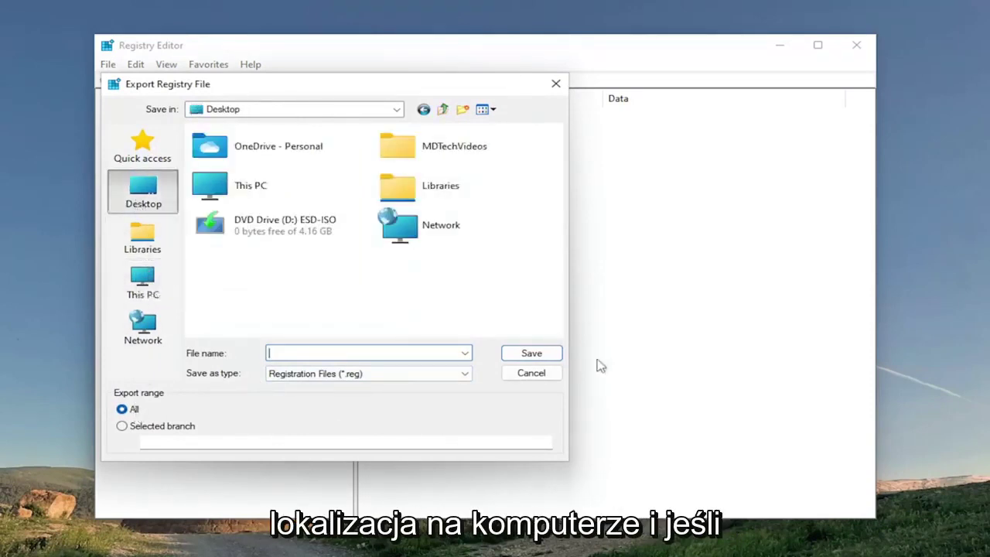
{"action": "left_click", "coordinate": [537, 376]}
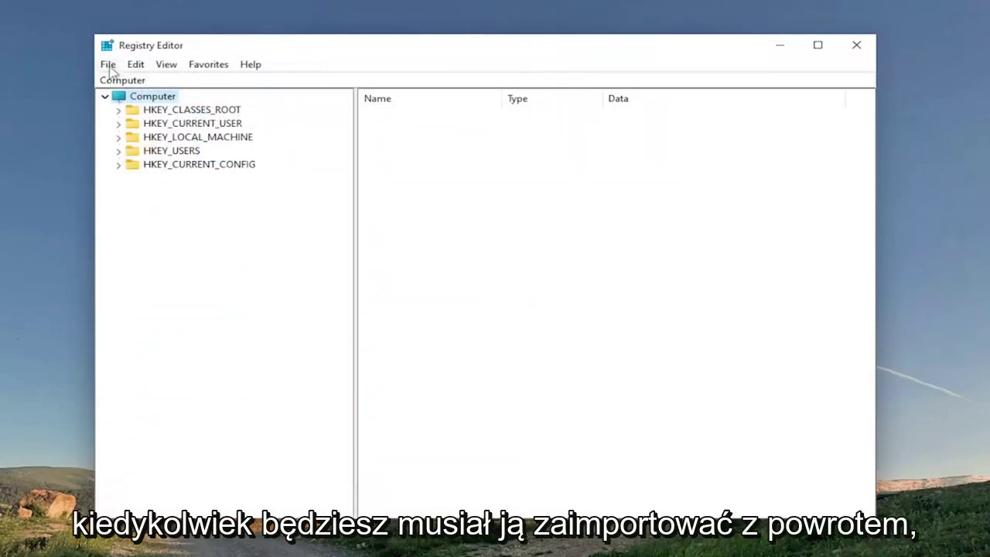
{"action": "left_click", "coordinate": [108, 66]}
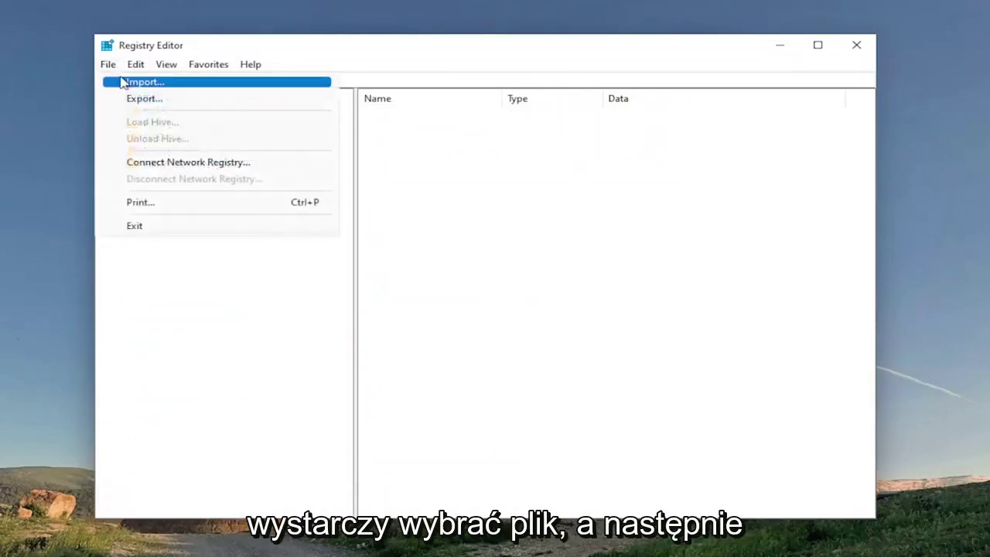
{"action": "left_click", "coordinate": [126, 82]}
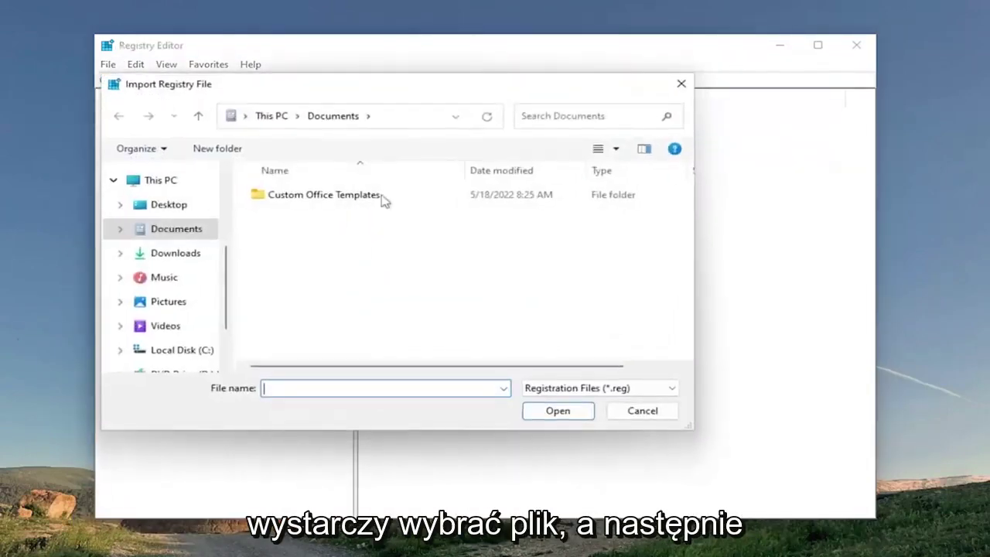
{"action": "left_click", "coordinate": [642, 412]}
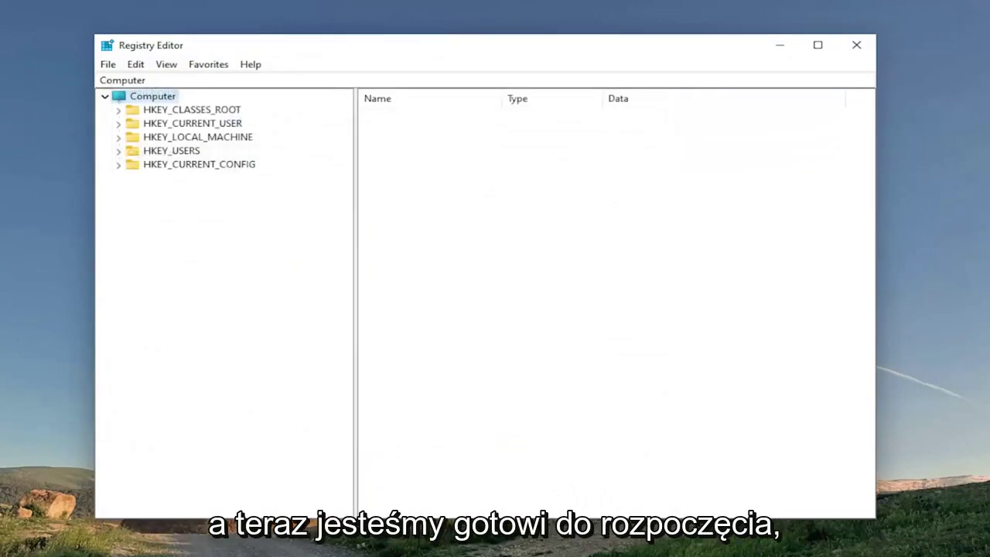
Step: Expand HKEY_CURRENT_USER > Software and select the expanded Policies key
{"action": "double_click", "coordinate": [218, 128]}
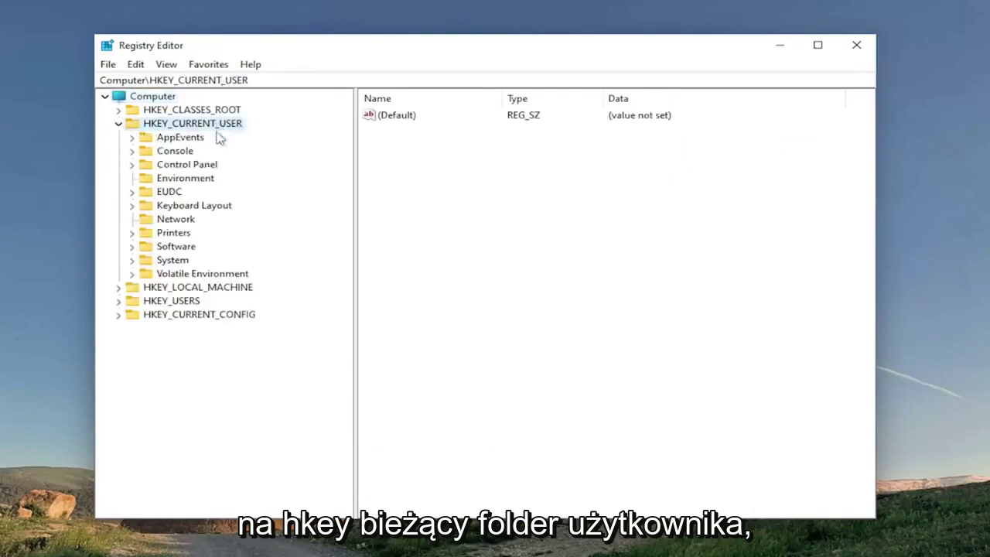
{"action": "double_click", "coordinate": [178, 248]}
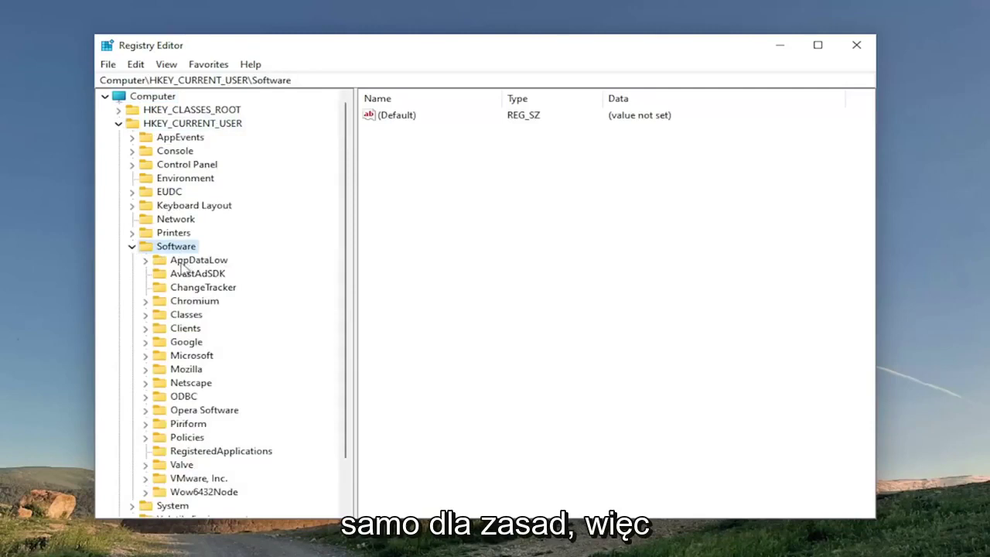
{"action": "scroll", "coordinate": [199, 347], "scroll_direction": "down", "scroll_amount": 1}
{"action": "left_click", "coordinate": [180, 396]}
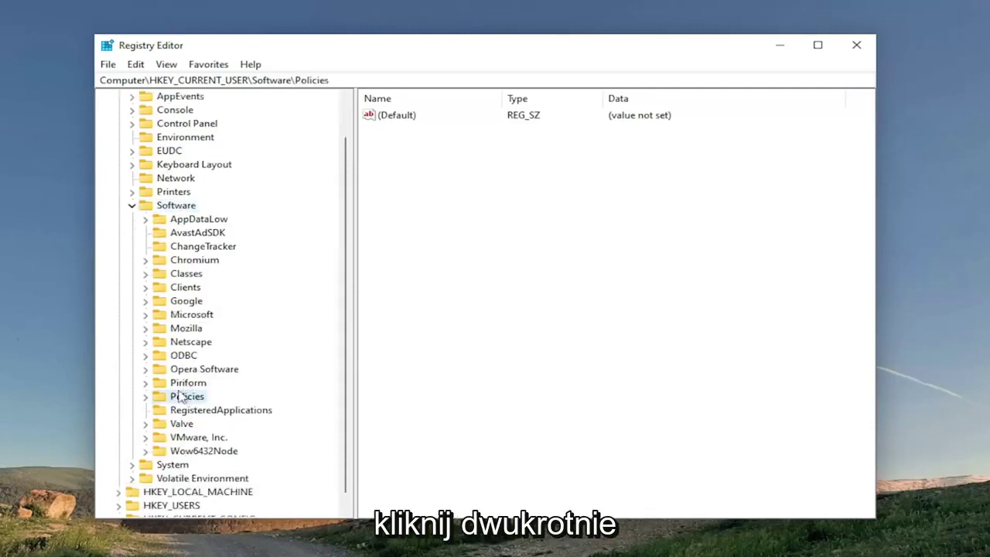
{"action": "double_click", "coordinate": [180, 396]}
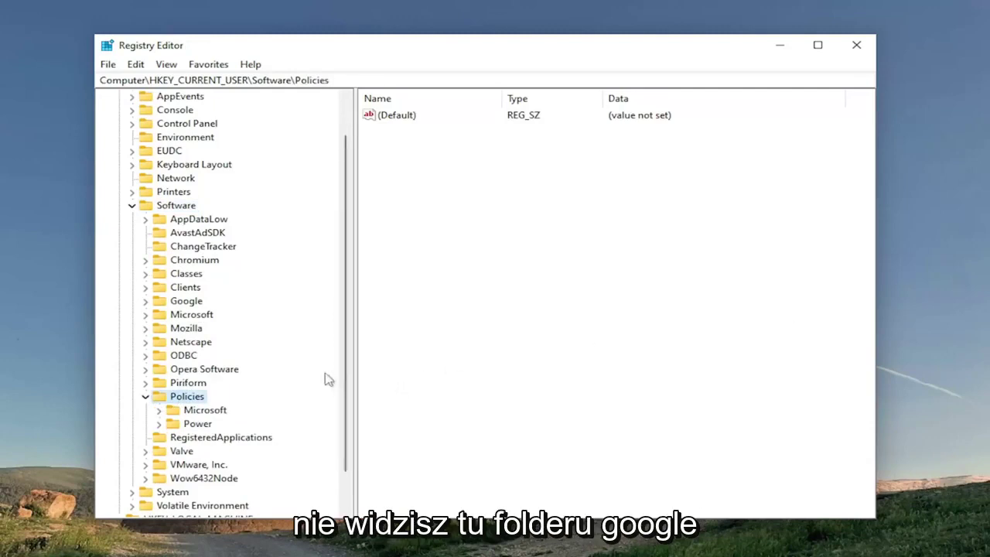
Step: Create a new key named 'Google' under Policies
{"action": "right_click", "coordinate": [187, 398]}
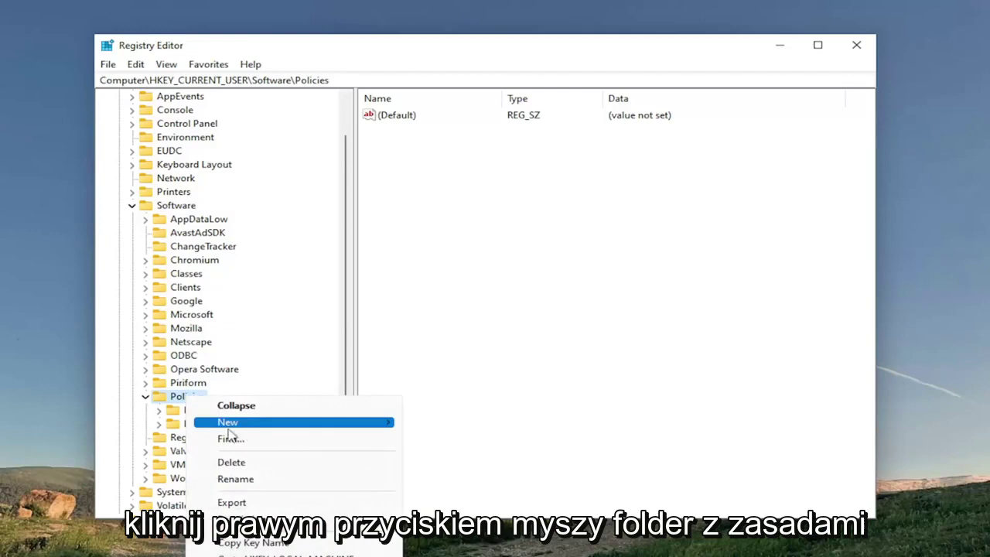
{"action": "mouse_move", "coordinate": [248, 427]}
{"action": "left_click", "coordinate": [429, 421]}
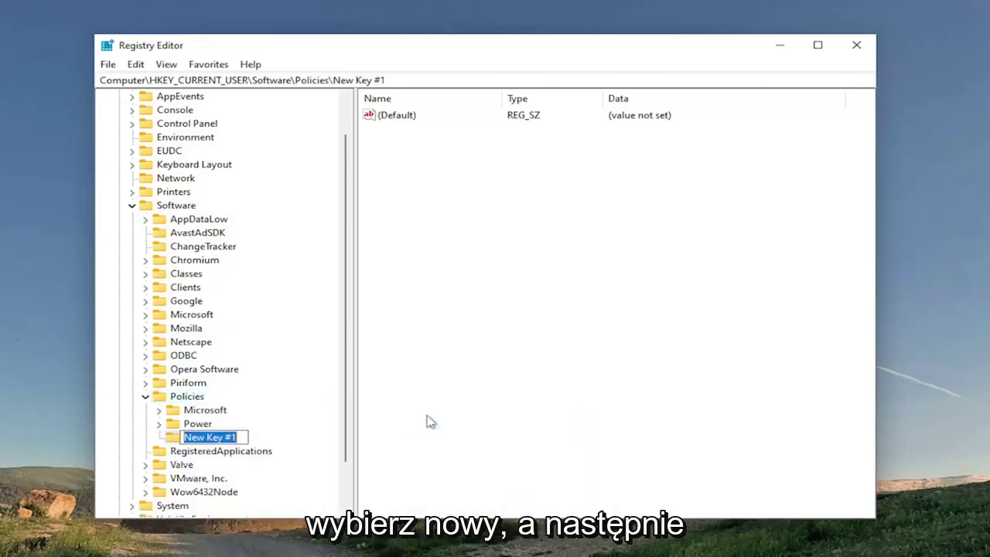
{"action": "type", "text": "Google"}
{"action": "key", "text": "Return"}
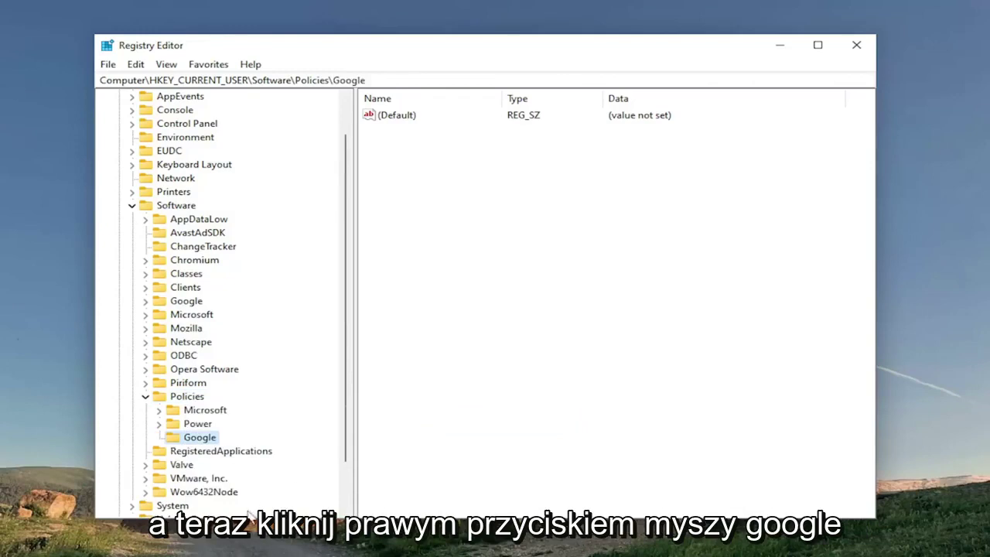
Step: Add a new key named 'Chrome' under HKCU\Software\Policies\Google
{"action": "right_click", "coordinate": [200, 438]}
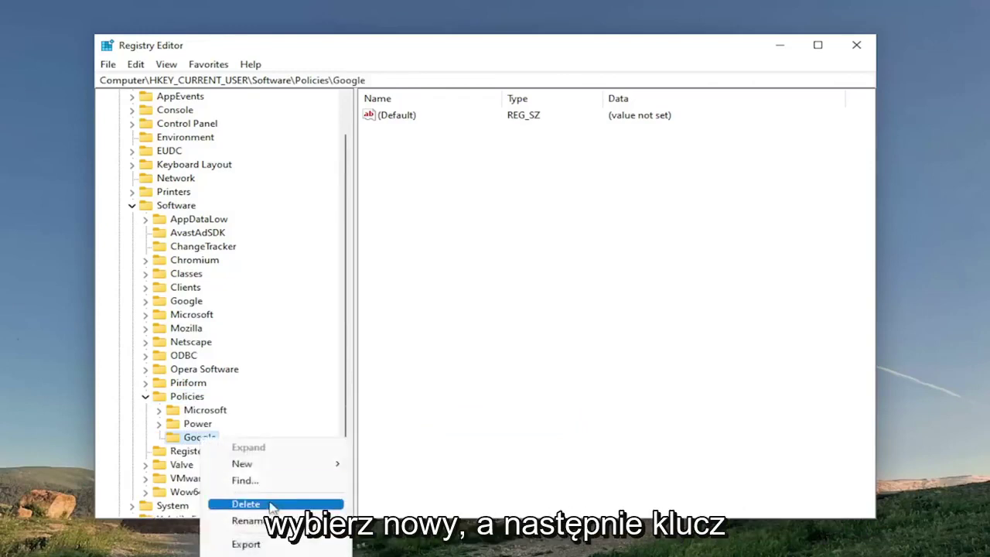
{"action": "mouse_move", "coordinate": [263, 465]}
{"action": "left_click", "coordinate": [396, 463]}
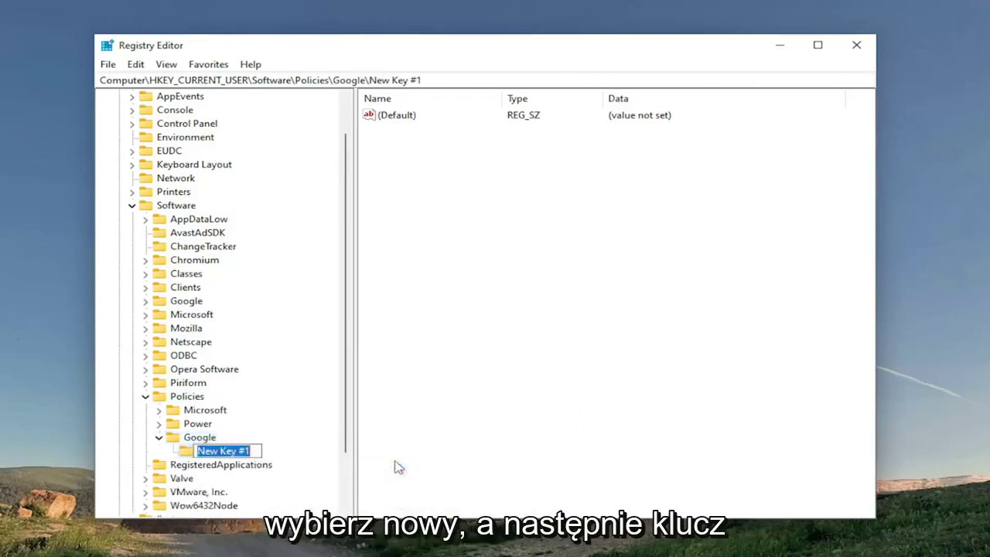
{"action": "type", "text": "Chrome"}
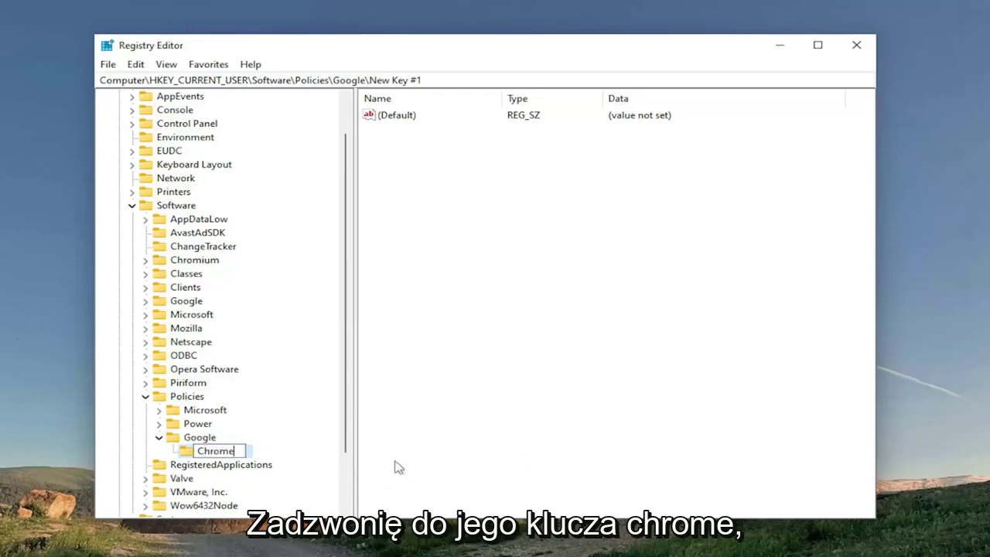
{"action": "key", "text": "Return"}
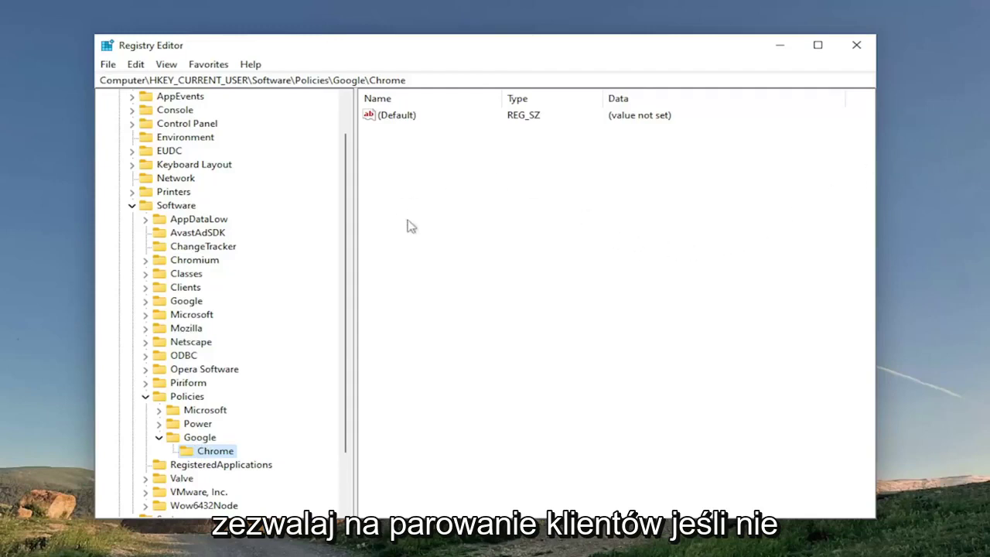
Step: Create a DWORD (32-bit) value named 'RemoteAccessHostAllowClientPairing' in the Chrome key
{"action": "right_click", "coordinate": [427, 161]}
{"action": "mouse_move", "coordinate": [481, 170]}
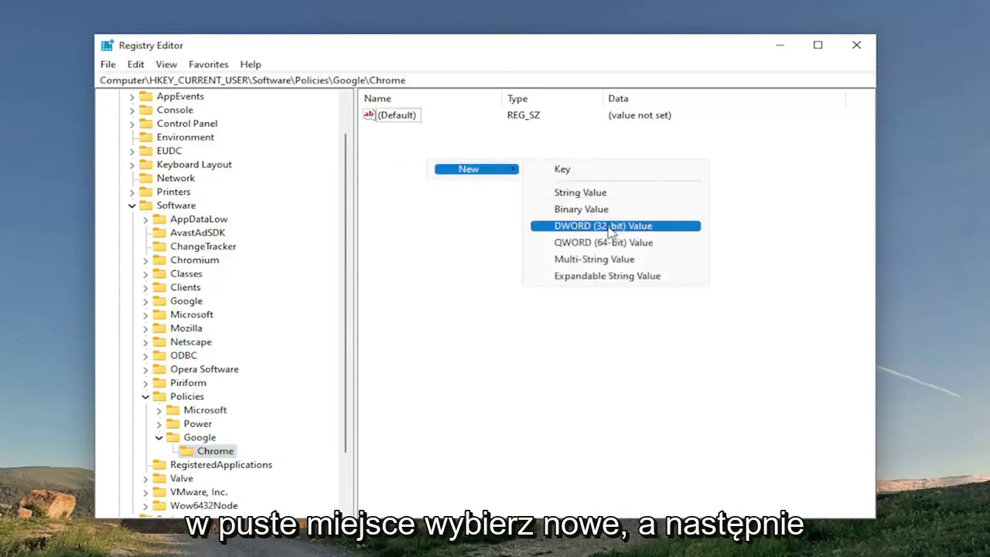
{"action": "left_click", "coordinate": [607, 225]}
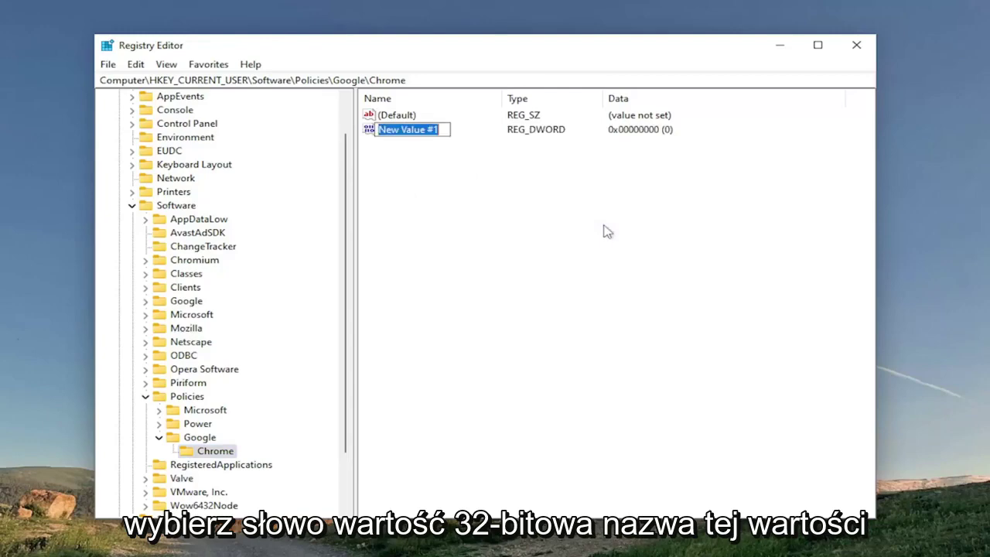
{"action": "type", "text": "Remote"}
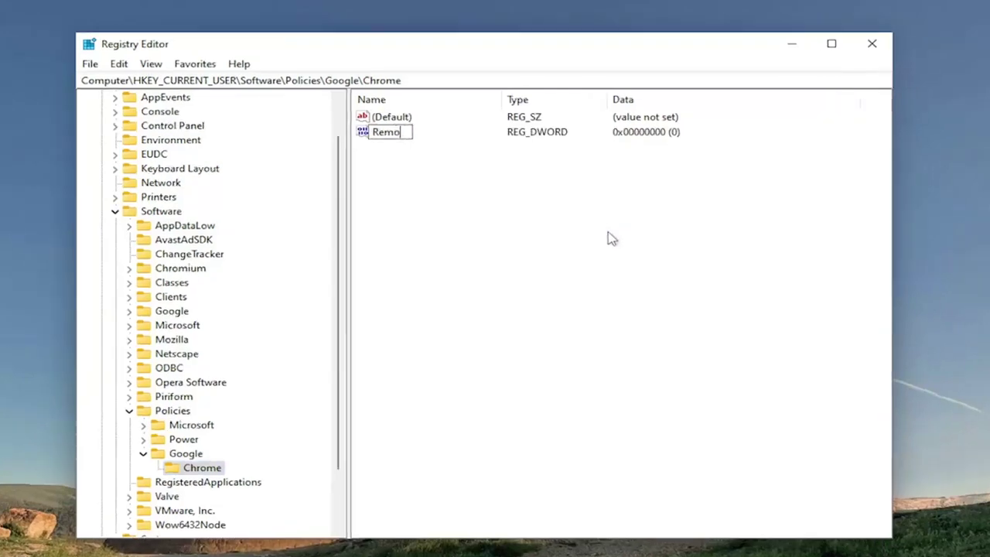
{"action": "type", "text": "a"}
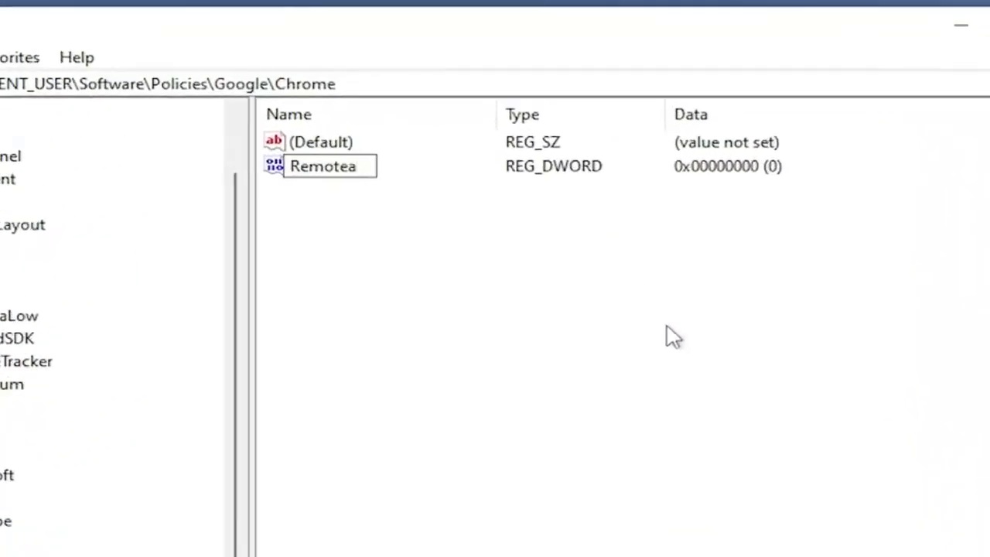
{"action": "key", "text": "BackSpace"}
{"action": "type", "text": "Ac"}
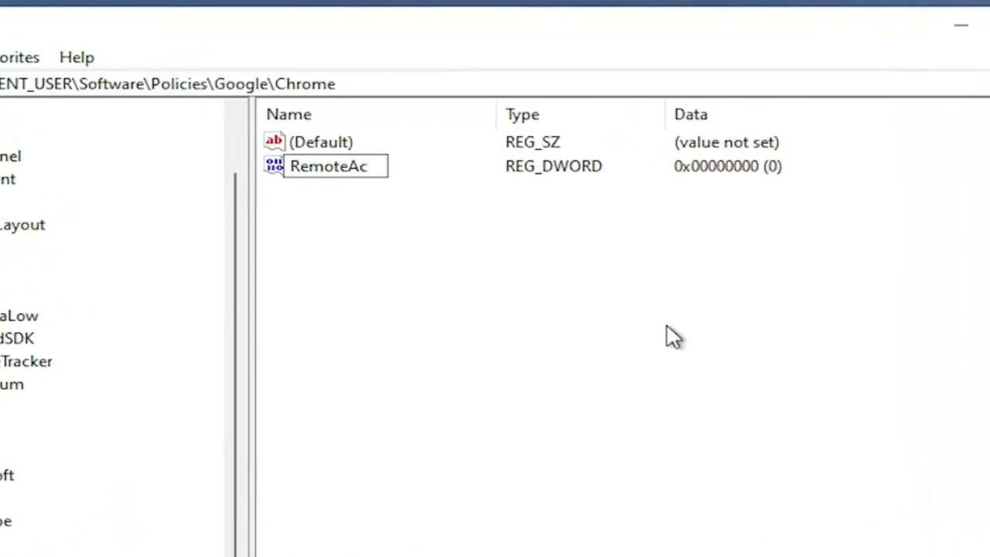
{"action": "type", "text": "cessH"}
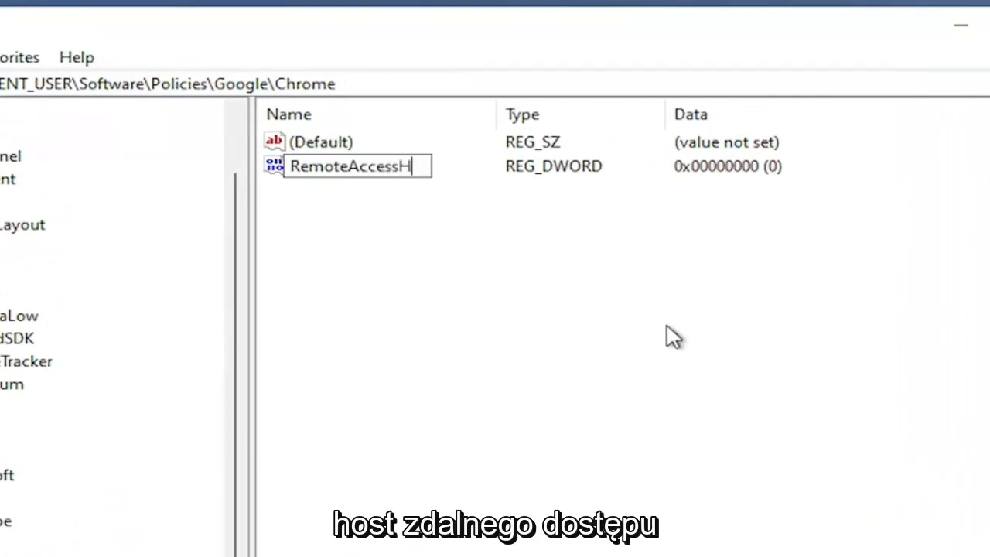
{"action": "type", "text": "ostAll"}
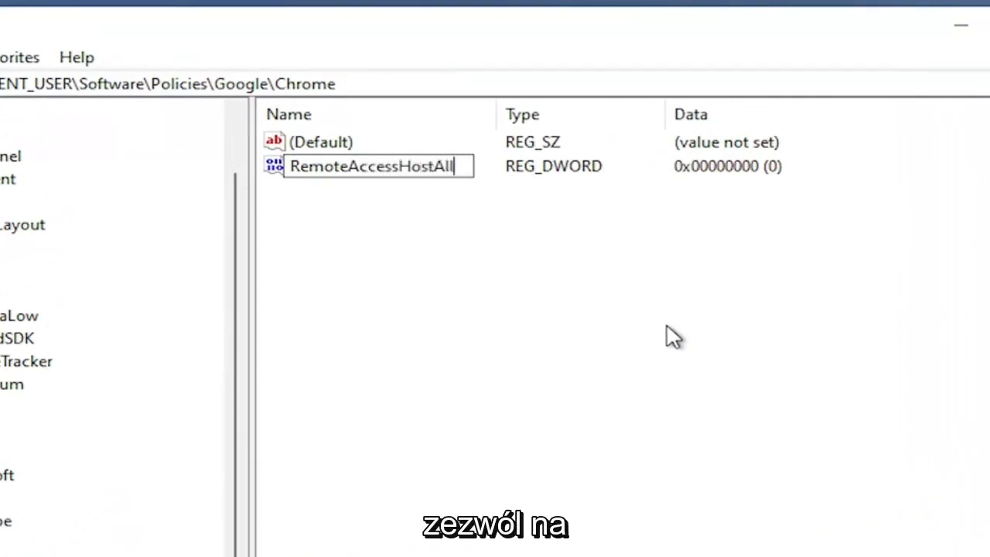
{"action": "type", "text": "owClientP"}
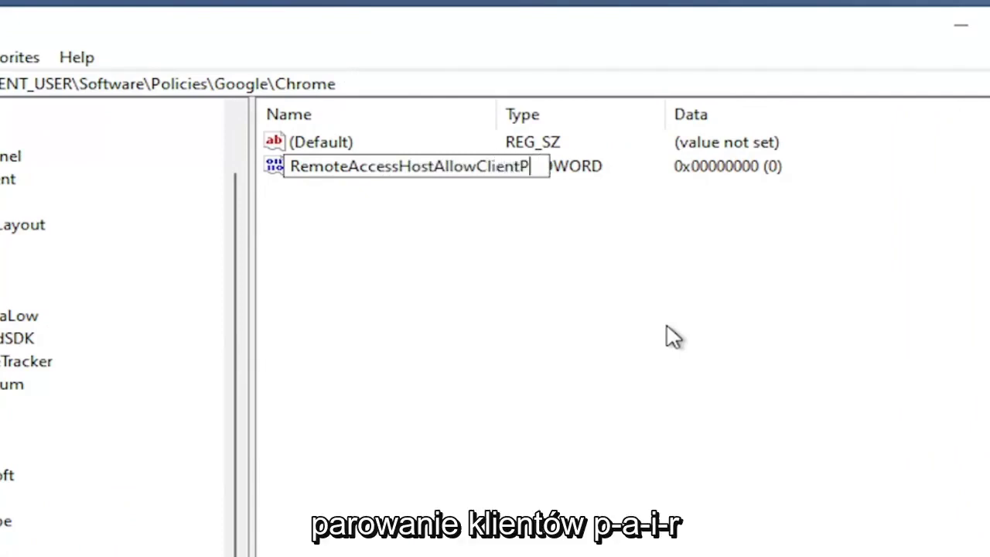
{"action": "type", "text": "airing"}
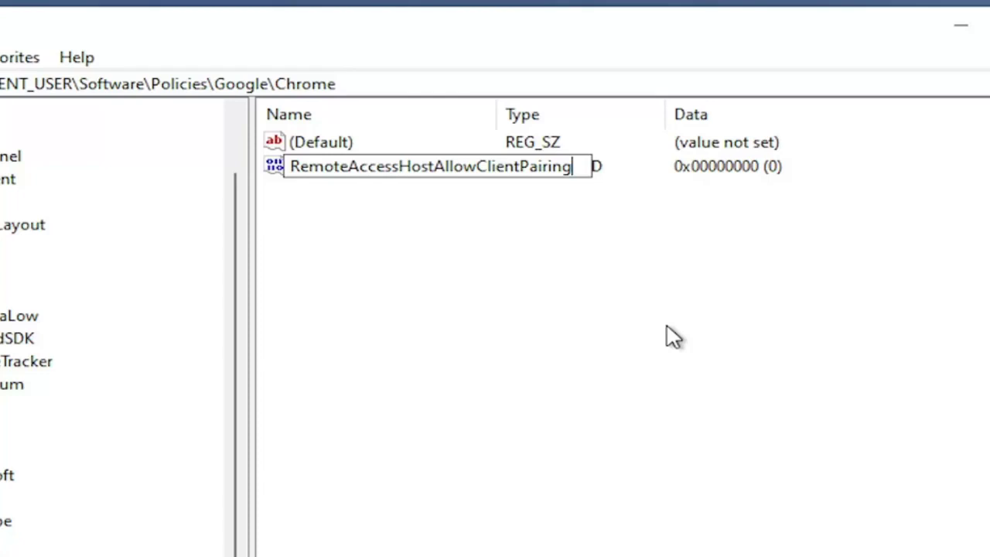
{"action": "key", "text": "Return"}
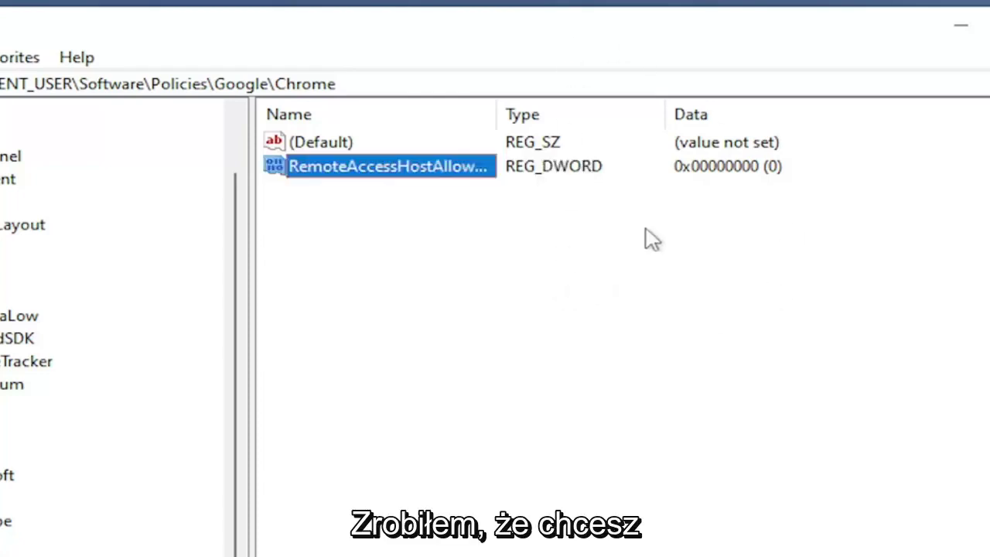
Step: Set RemoteAccessHostAllowClientPairing's value data to 1, then collapse the Chrome and Software branches
{"action": "double_click", "coordinate": [495, 116]}
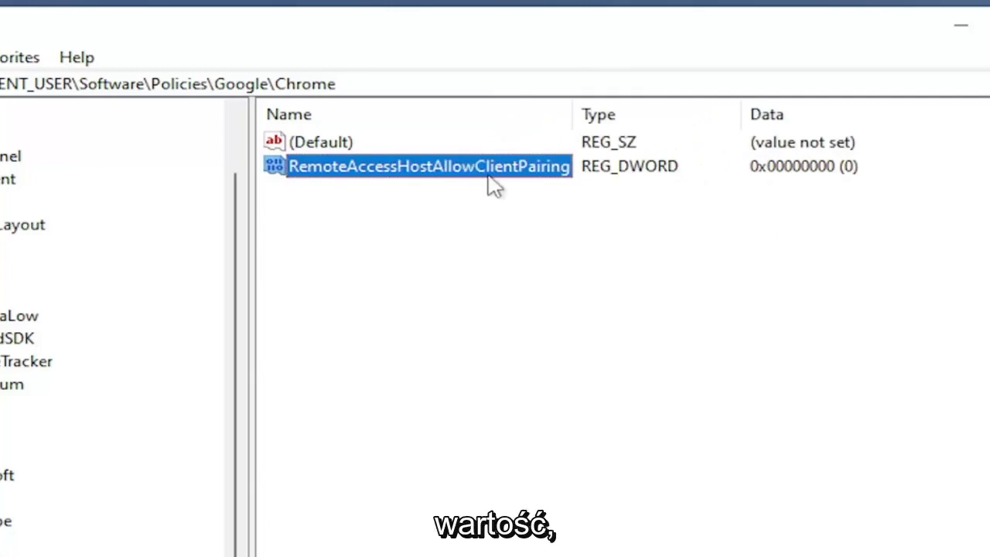
{"action": "double_click", "coordinate": [487, 172]}
{"action": "type", "text": "1"}
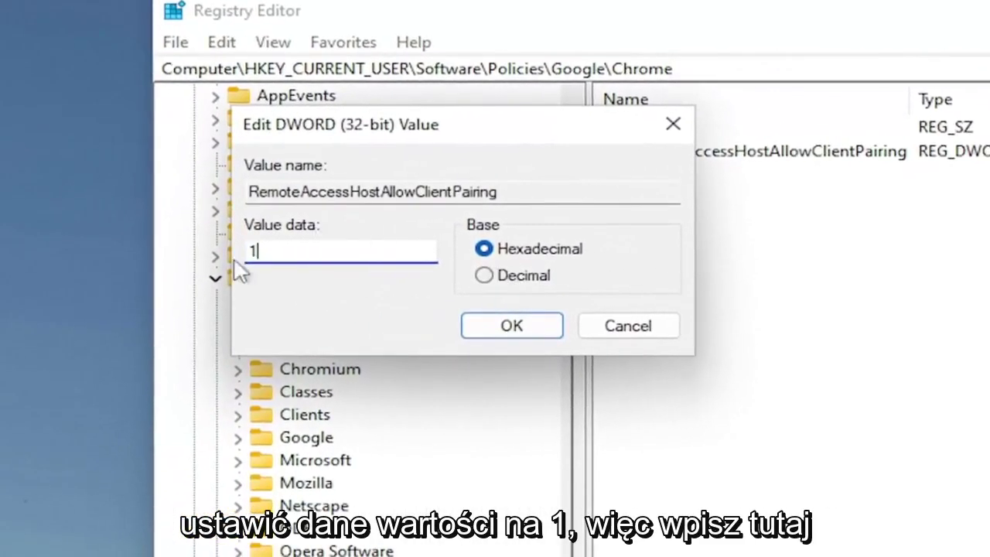
{"action": "left_click", "coordinate": [520, 327]}
{"action": "key", "text": "Left"}
{"action": "key", "text": "Left"}
{"action": "key", "text": "Left"}
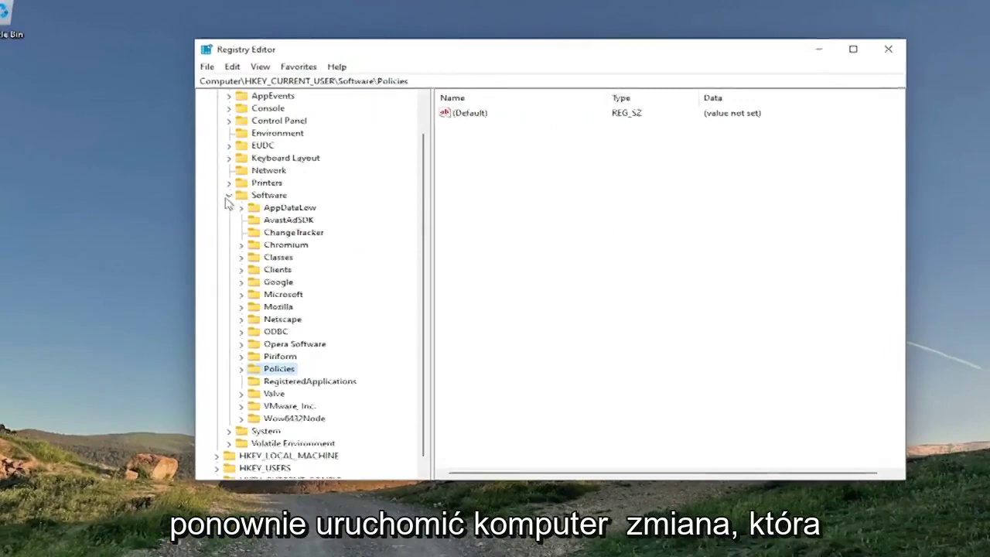
{"action": "key", "text": "Left"}
{"action": "key", "text": "Left"}
Step: Collapse the tree to the Computer root and close Registry Editor
{"action": "left_click", "coordinate": [220, 118]}
{"action": "left_click", "coordinate": [232, 98]}
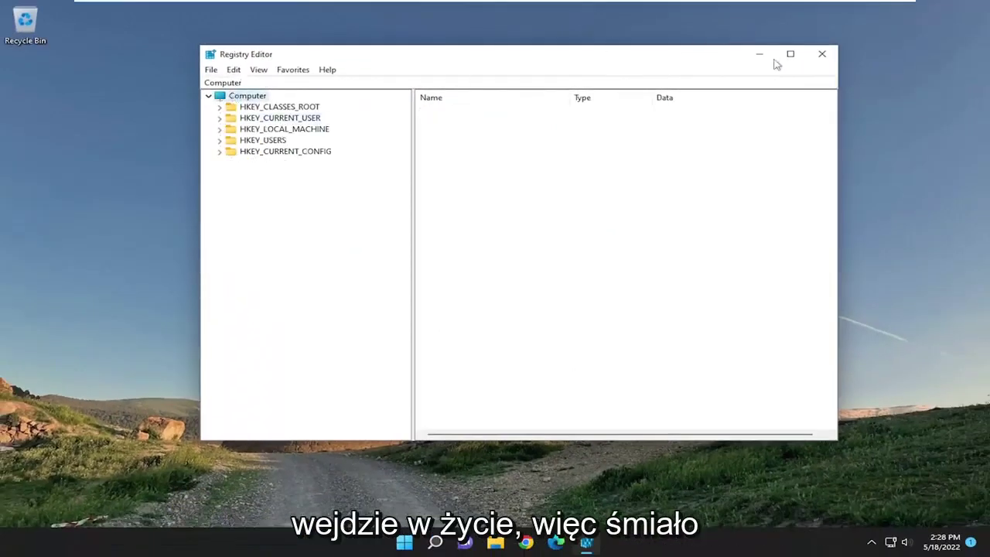
{"action": "left_click", "coordinate": [821, 54]}
Step: Restart the computer from the Start button's quick-access menu
{"action": "right_click", "coordinate": [419, 543]}
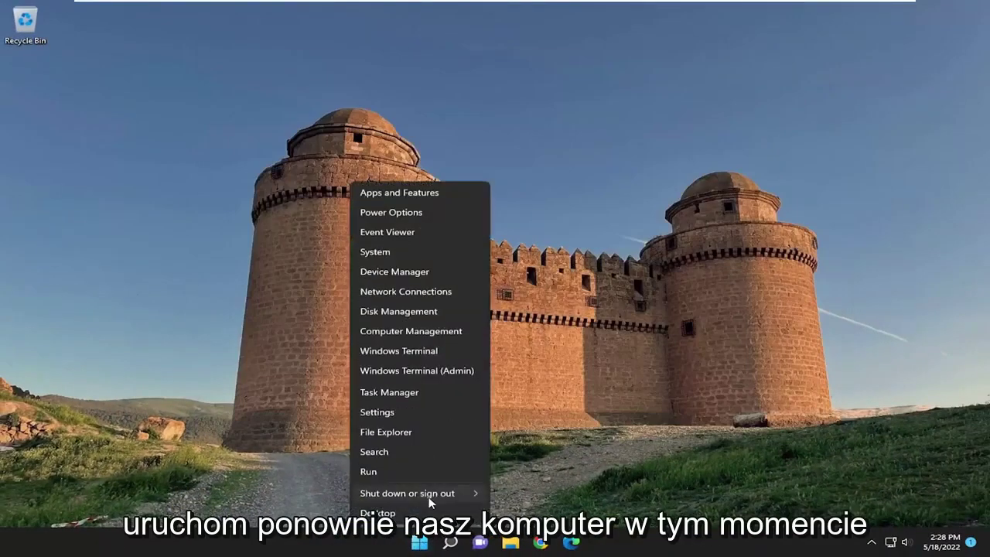
{"action": "mouse_move", "coordinate": [430, 495]}
{"action": "left_click", "coordinate": [528, 515]}
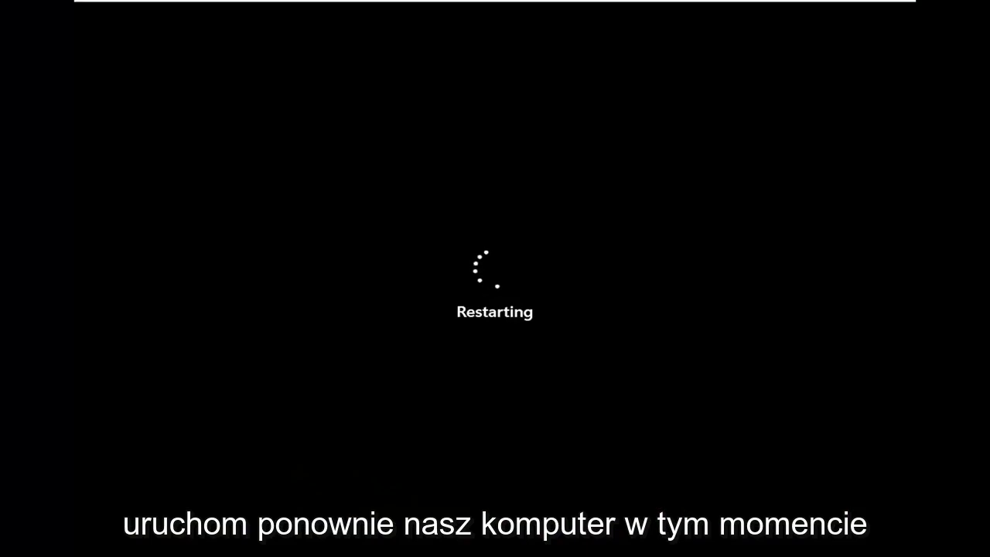